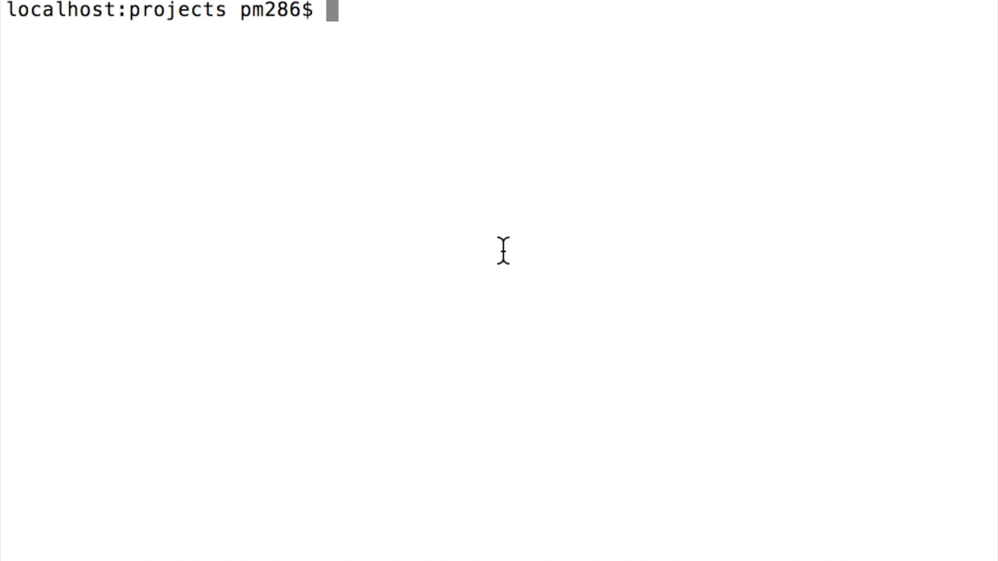
Step: Enter the command 'getpapers -q Zika -x -o zika' at the Terminal prompt
type("getpapers ")
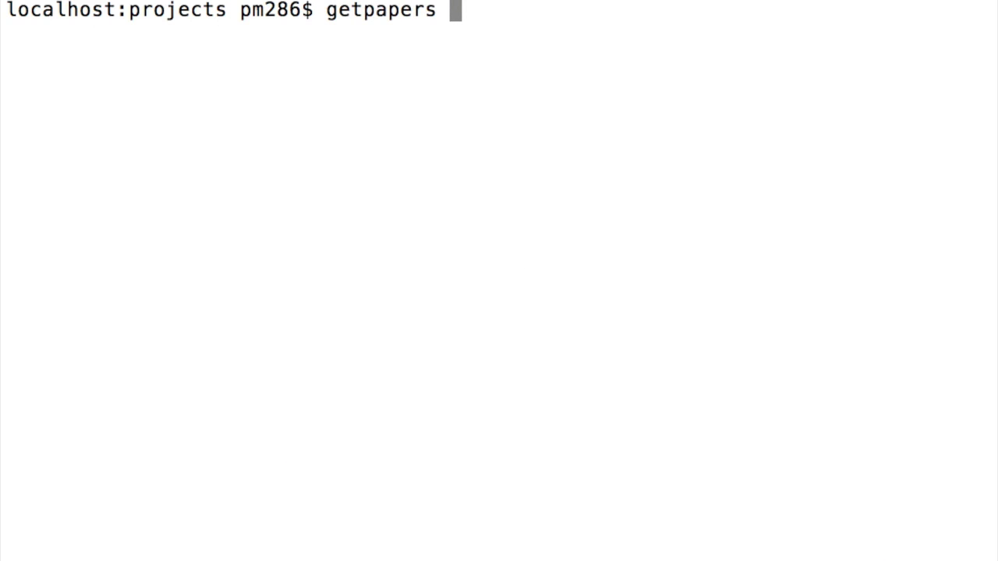
type("-")
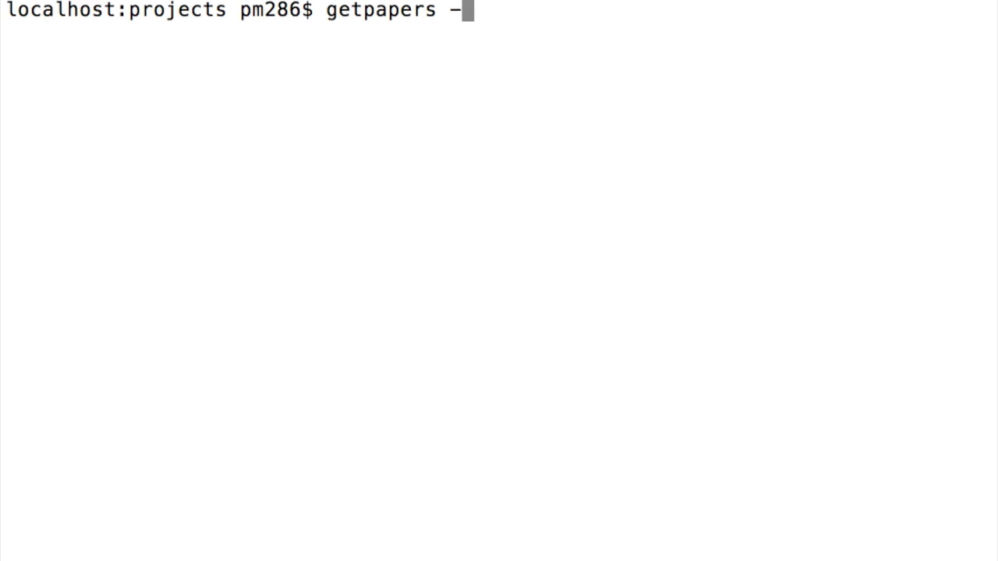
type("q Zika")
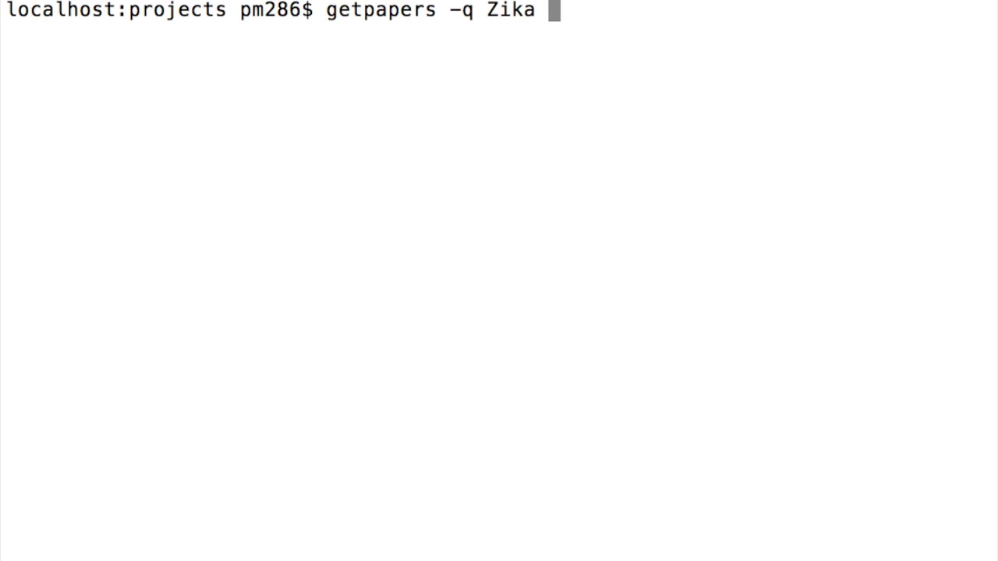
type("-")
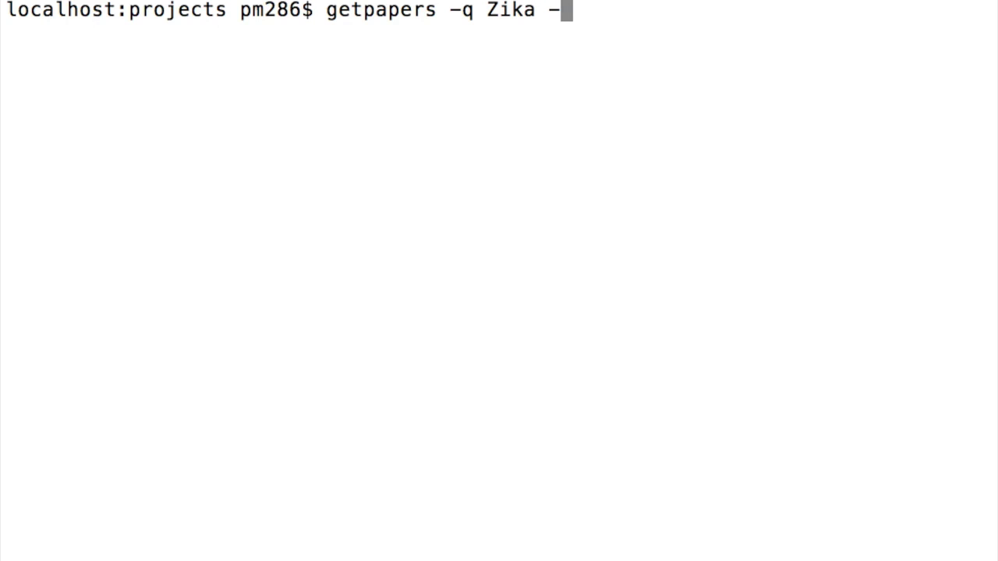
type("x -o zika")
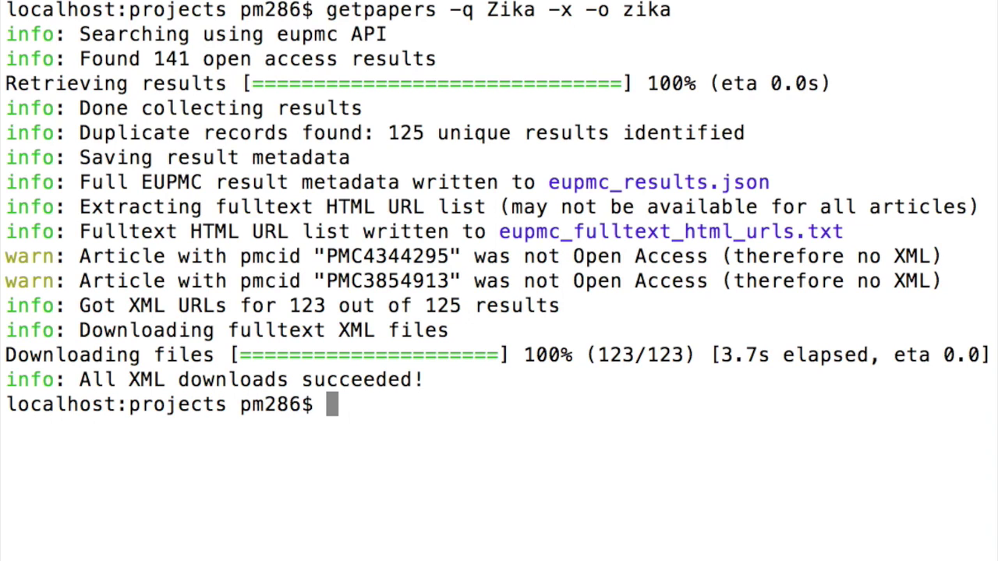
Step: Run 'tree zika' to show the downloaded folder's directory tree
type("tree ")
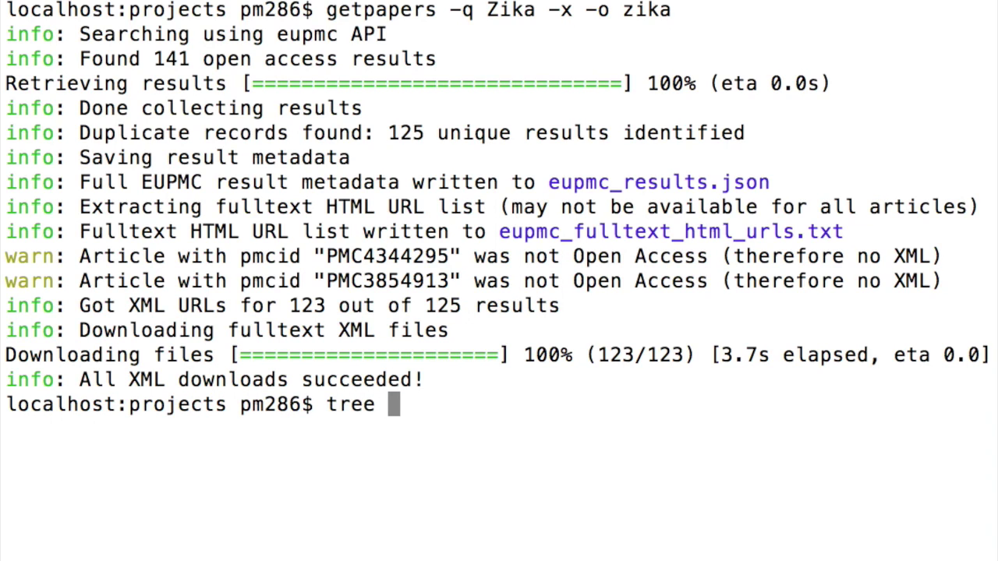
type("zi")
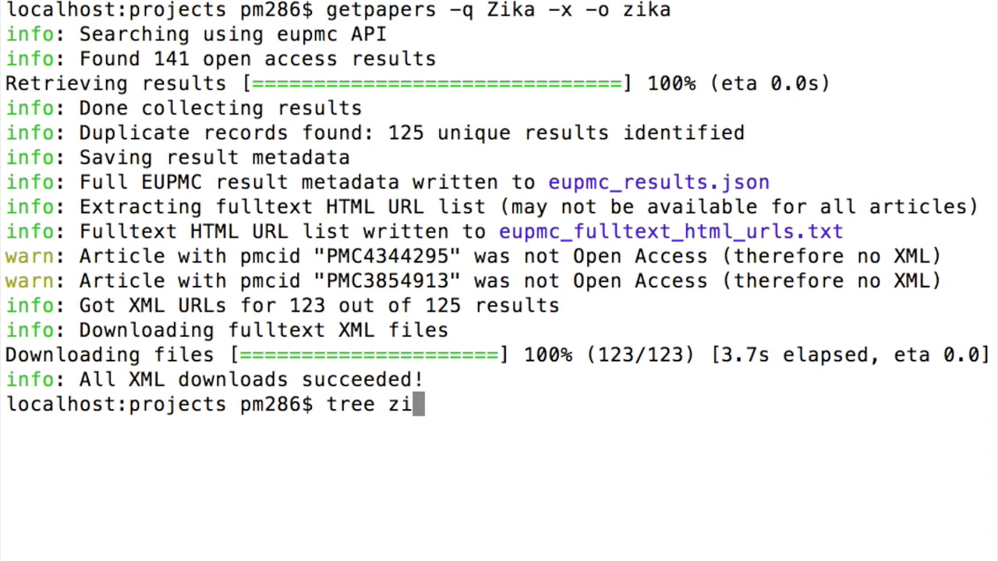
type("ka")
key("Return")
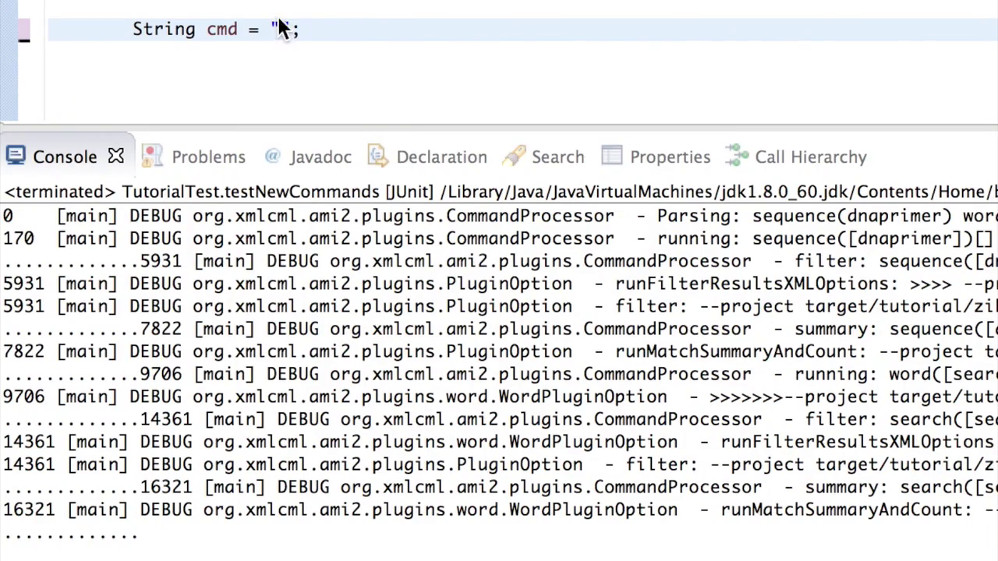
Step: Fill the cmd string with sequence(dnaprimer) and the tropicalVirus word(search) options, split over two lines
left_click(281, 29)
type("sequ")
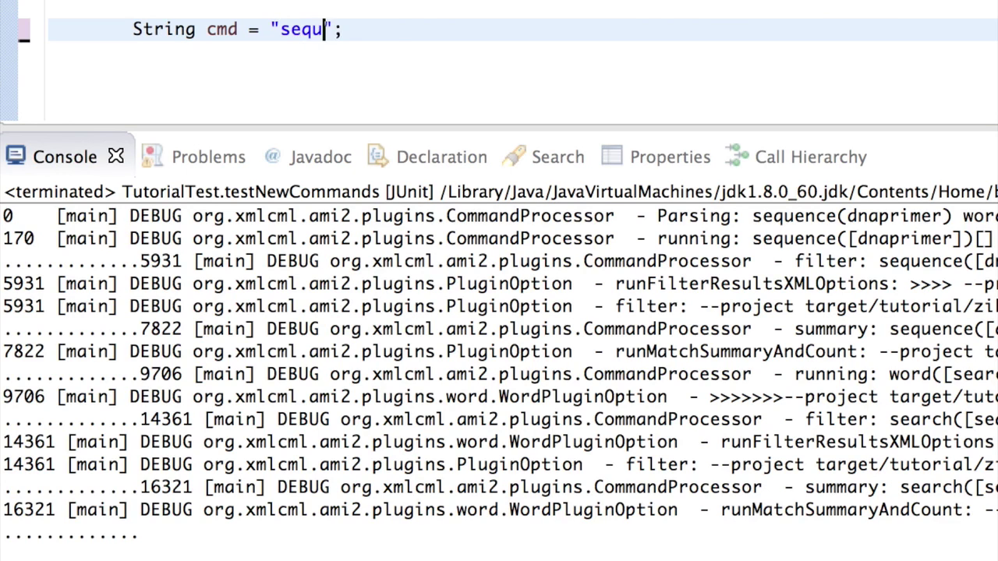
type("ence(")
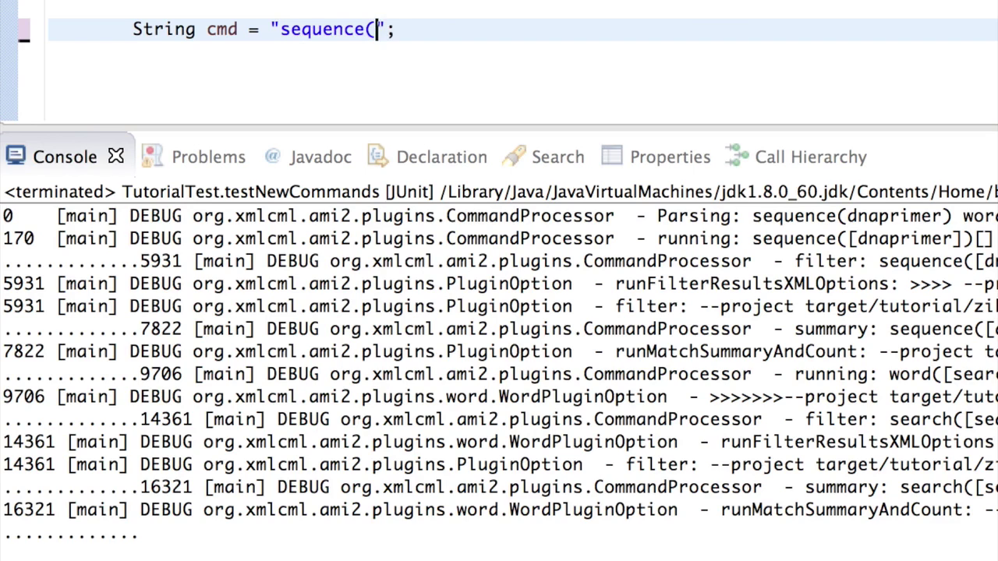
type("dnaprime")
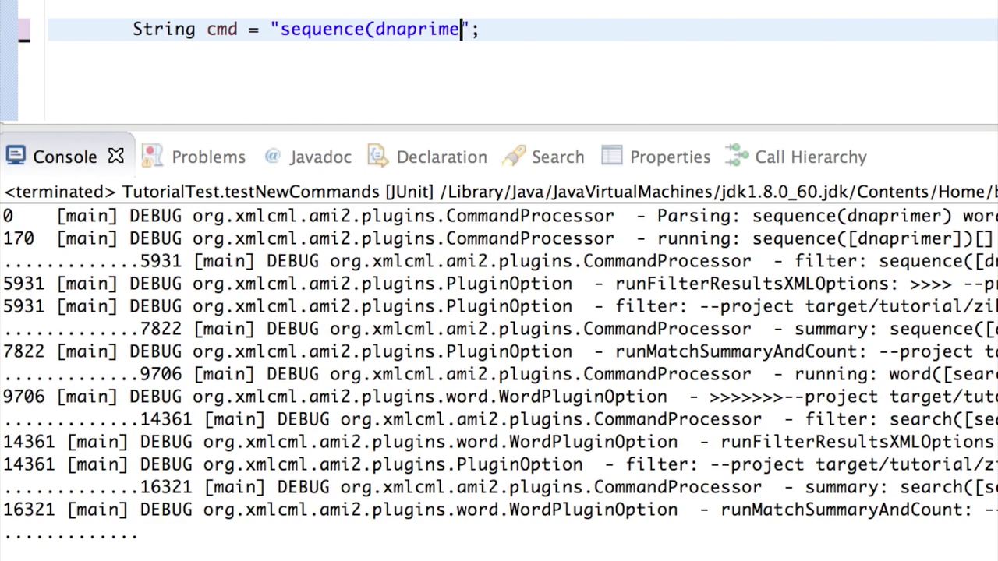
type("r")
type(")")
key("super+v")
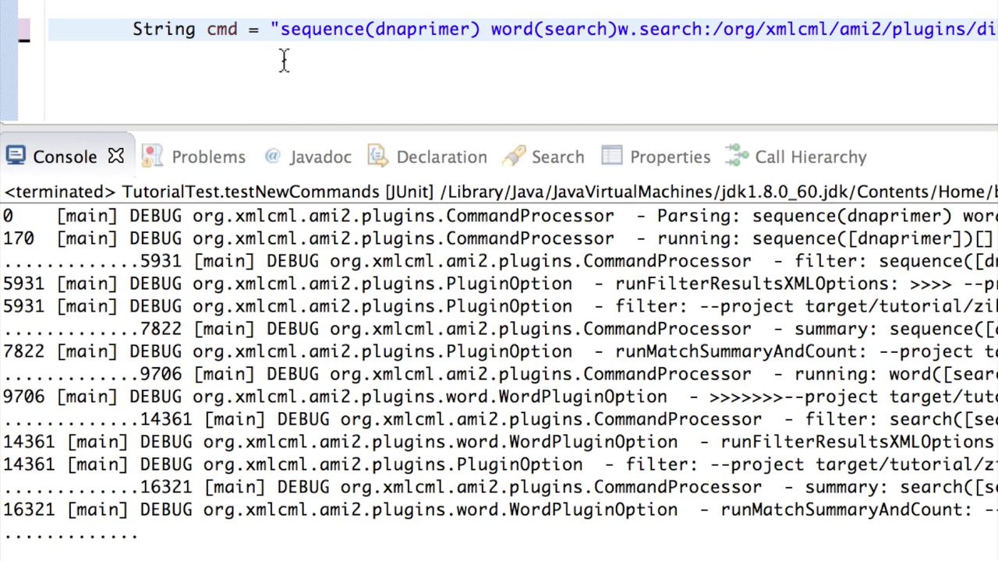
left_click(490, 28)
key("Return")
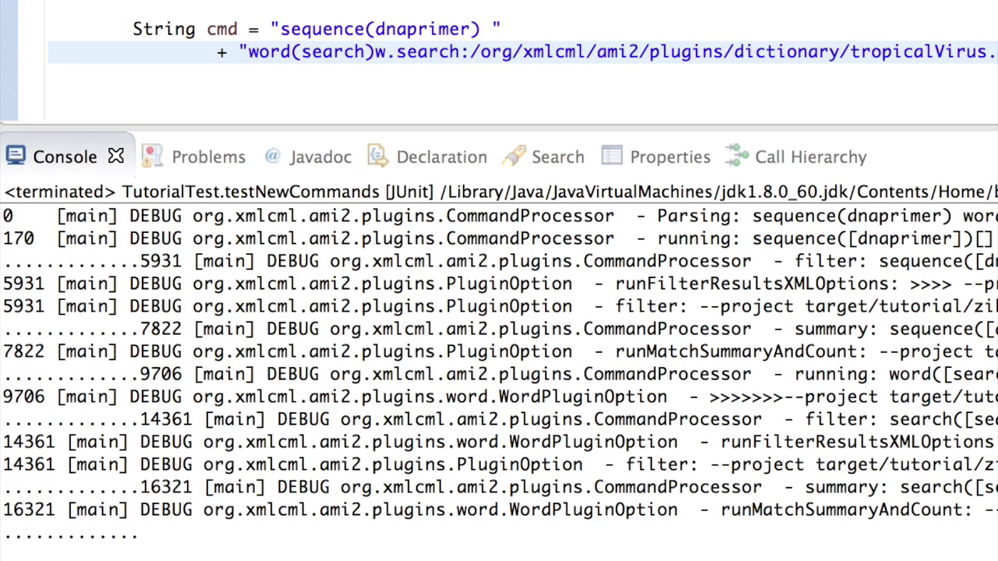
Step: Save TutorialTest.java and relaunch the recent testNewCommands run from the Run history
left_click(125, 0)
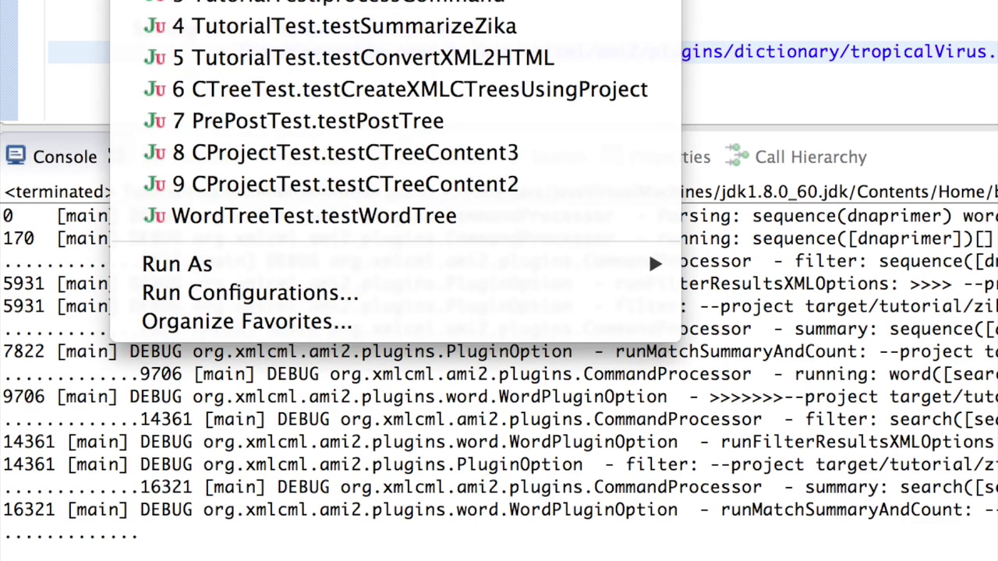
left_click(328, 0)
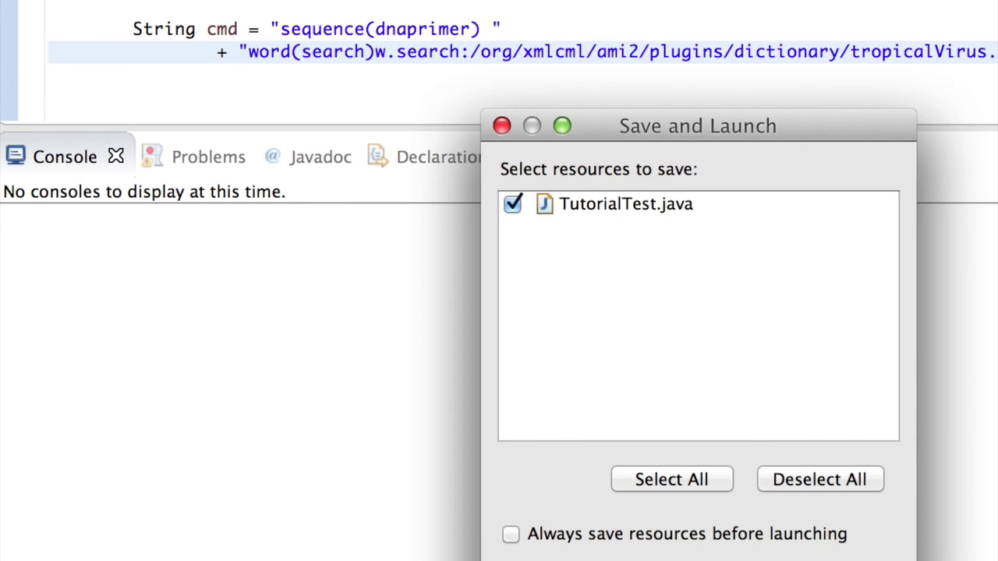
key("Return")
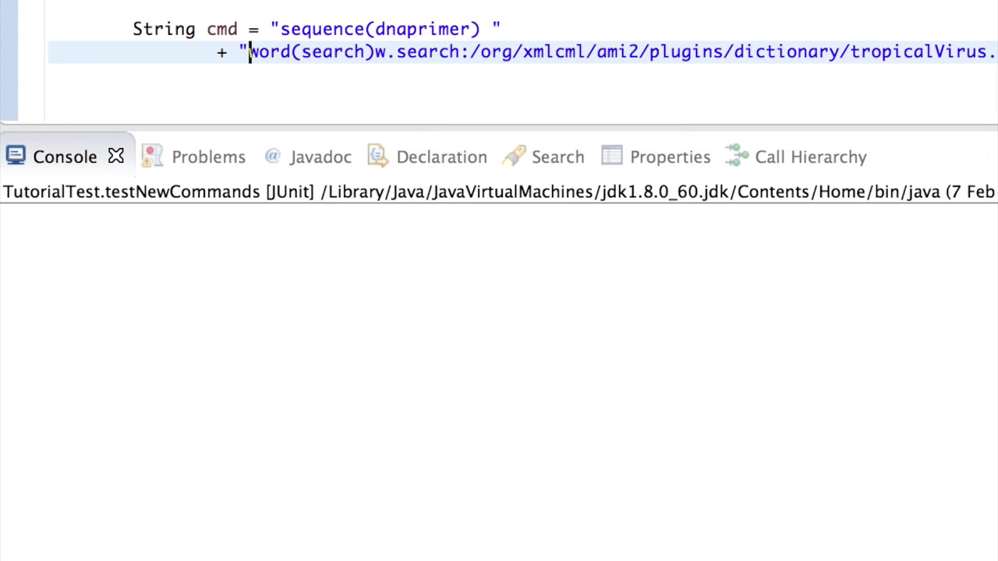